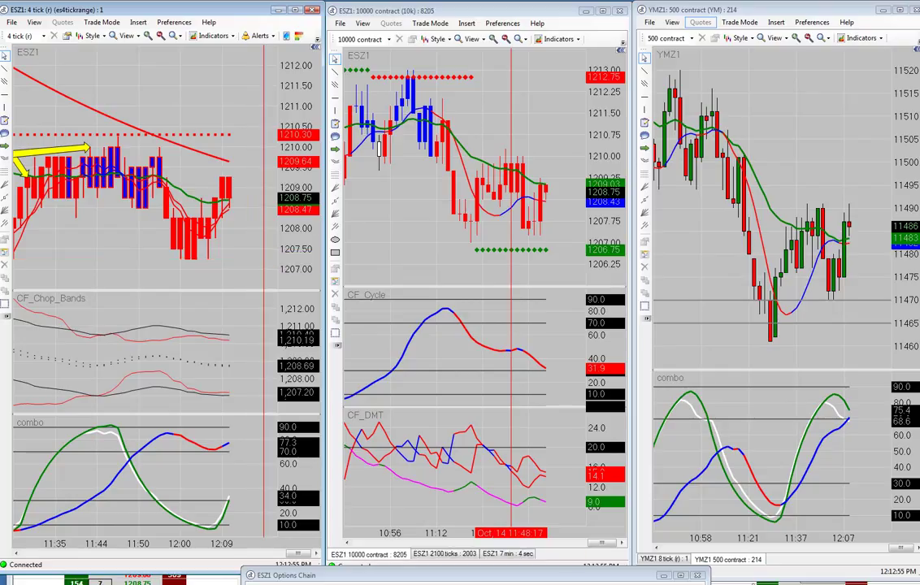
- Bring up the YMZ1 Depth of Market ladder next to the ESZ1 and YMZ1 charts
{"action": "left_click", "coordinate": [712, 581]}
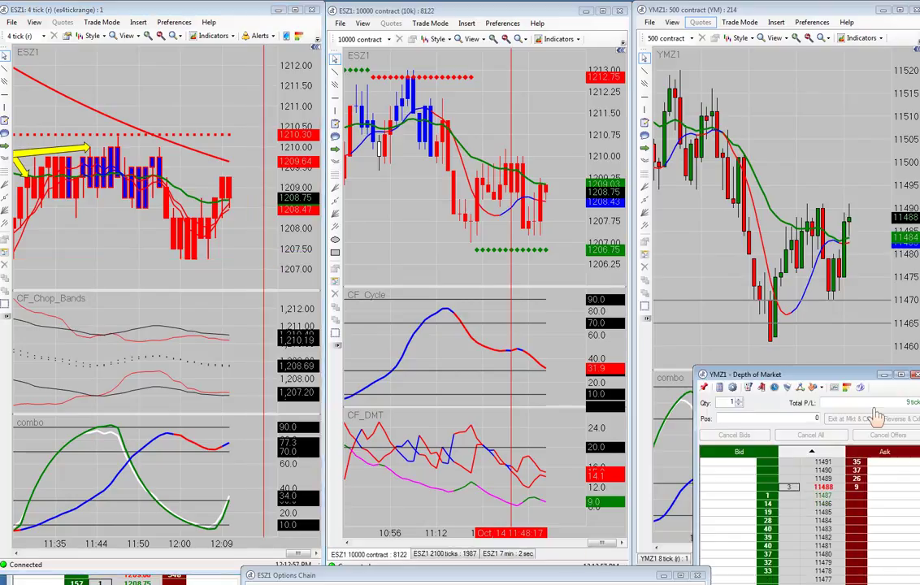
{"action": "left_click", "coordinate": [471, 551]}
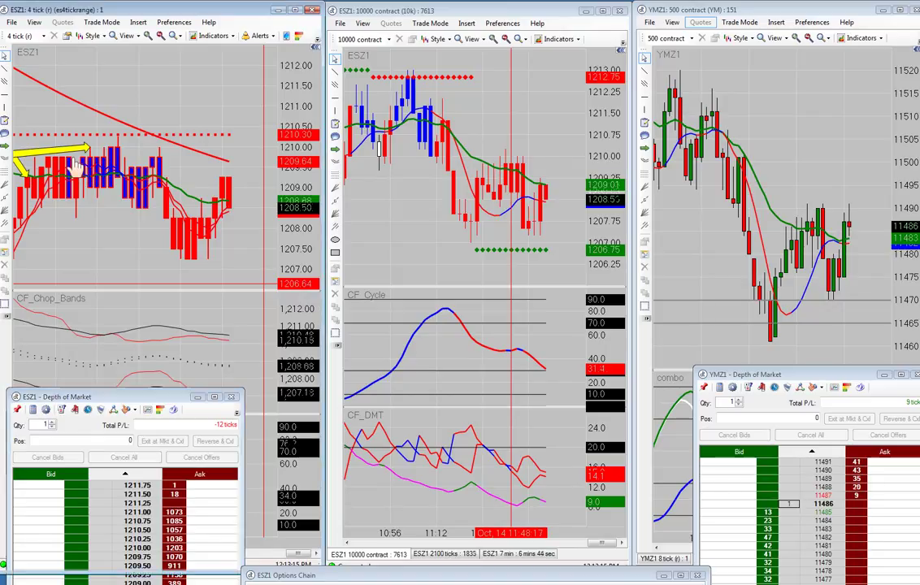
{"action": "left_click", "coordinate": [105, 167]}
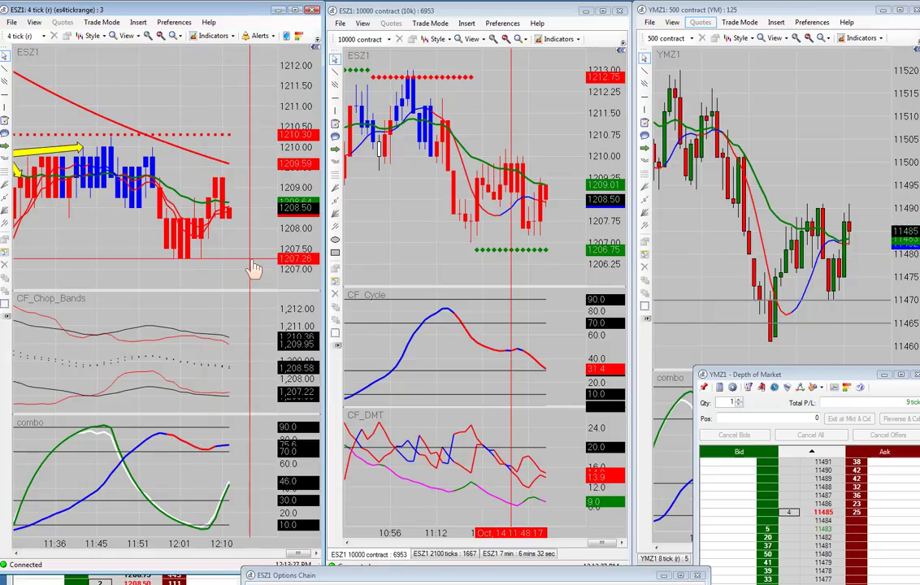
- Scroll the ESZ1 4-tick chart back to earlier bars around 09:48
{"action": "scroll", "coordinate": [250, 268], "scroll_direction": "up", "scroll_amount": 3}
{"action": "scroll", "coordinate": [254, 274], "scroll_direction": "up", "scroll_amount": 4}
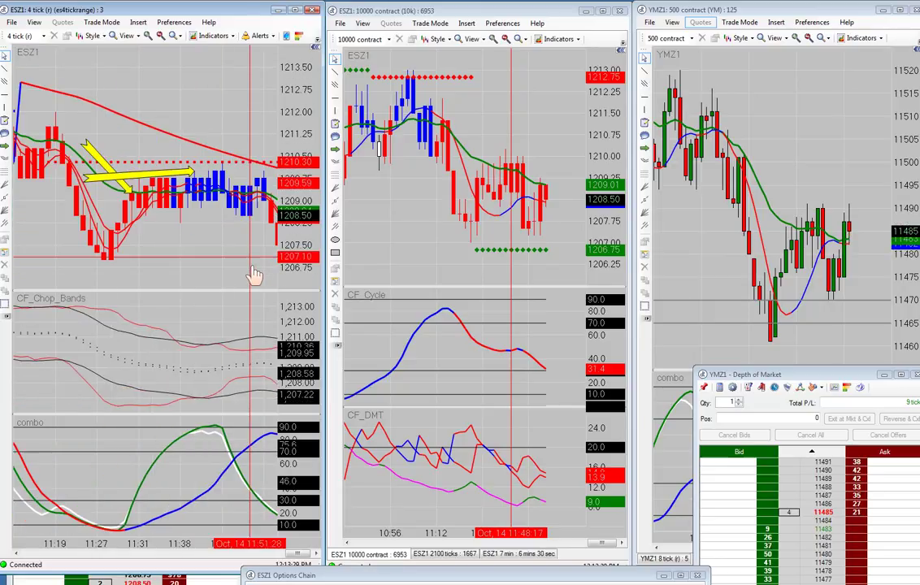
{"action": "scroll", "coordinate": [244, 268], "scroll_direction": "up", "scroll_amount": 5}
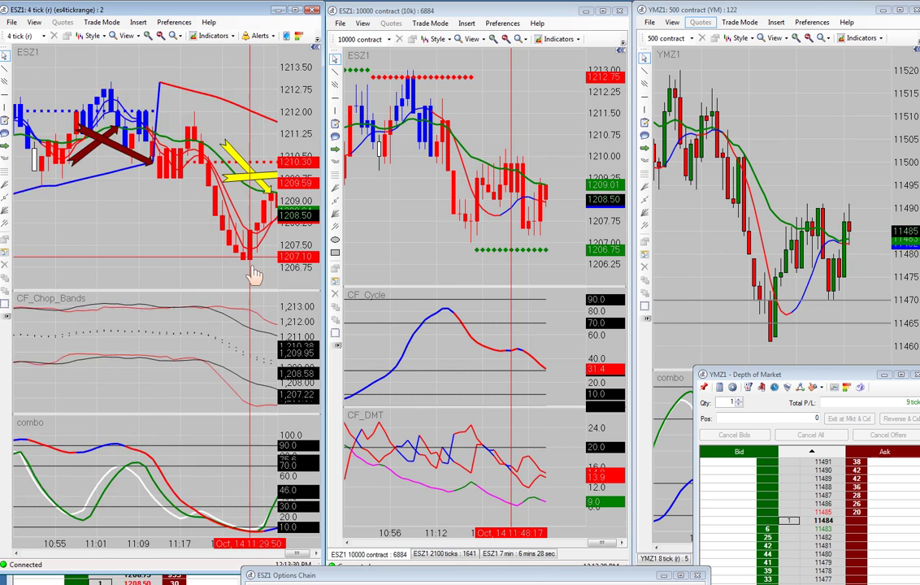
{"action": "scroll", "coordinate": [191, 240], "scroll_direction": "up", "scroll_amount": 6}
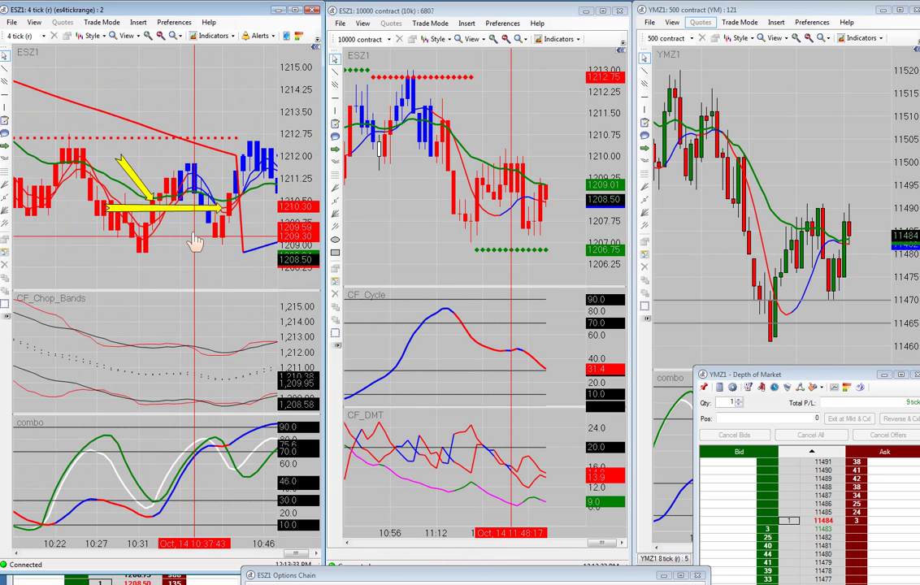
{"action": "scroll", "coordinate": [187, 238], "scroll_direction": "up", "scroll_amount": 6}
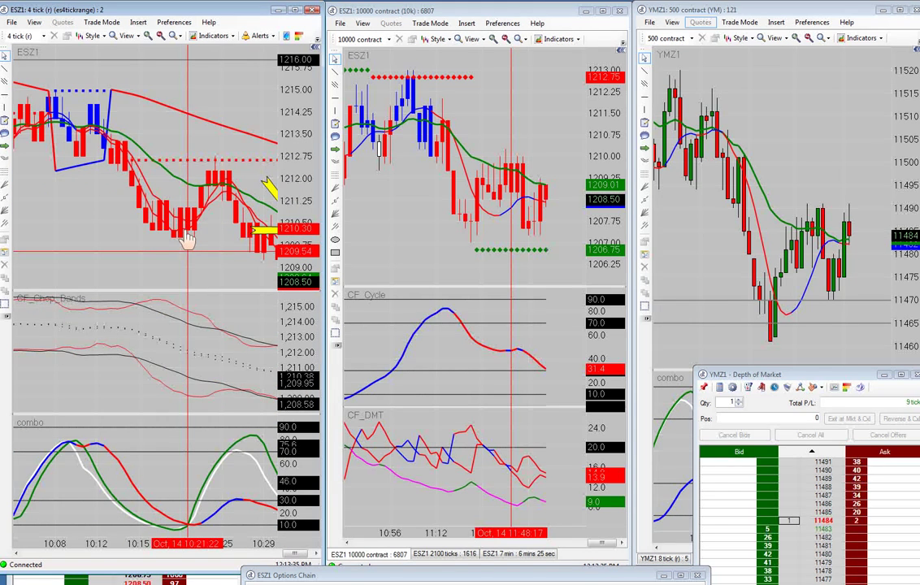
{"action": "scroll", "coordinate": [187, 238], "scroll_direction": "up", "scroll_amount": 6}
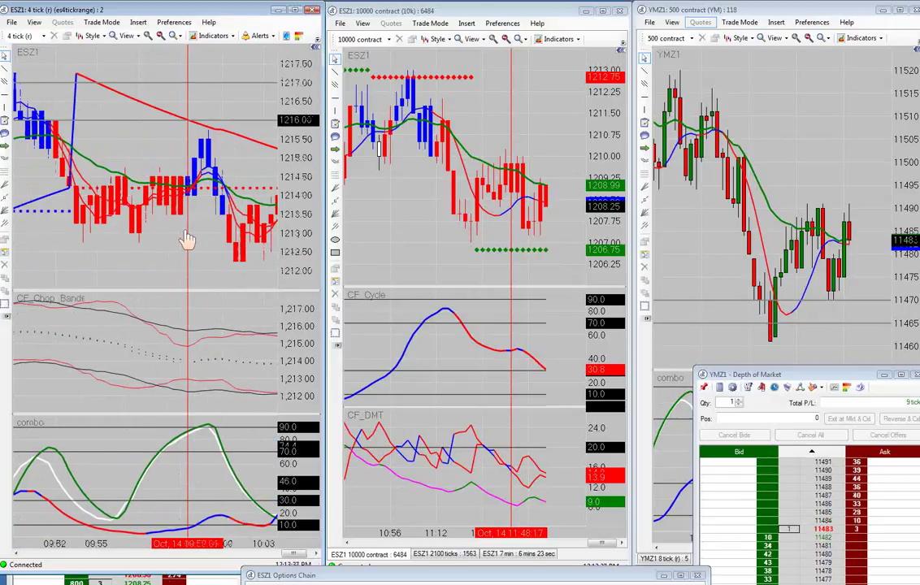
- Pan the ESZ1 4-tick chart forward to show bars from about 10:25 to 10:50
{"action": "scroll", "coordinate": [78, 183], "scroll_direction": "down", "scroll_amount": 3}
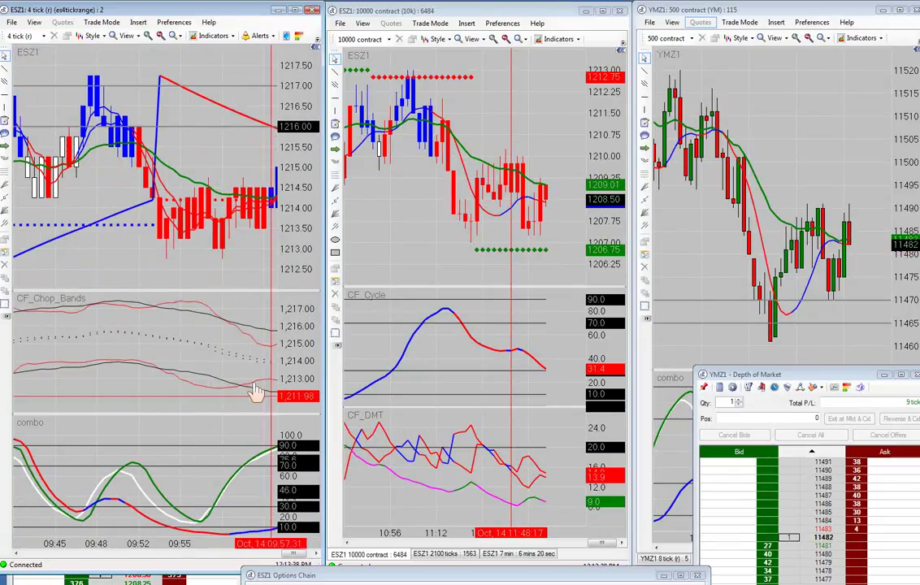
{"action": "scroll", "coordinate": [88, 221], "scroll_direction": "down", "scroll_amount": 5}
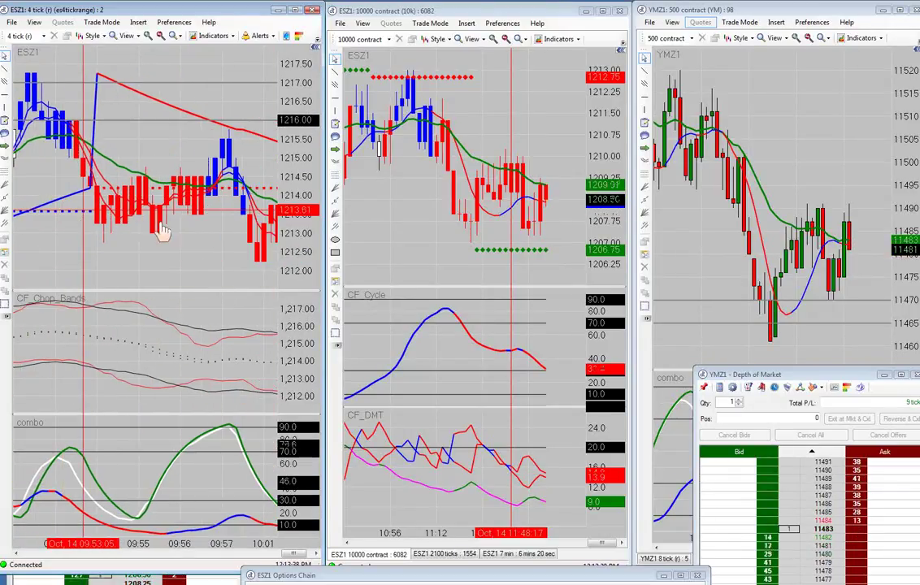
{"action": "scroll", "coordinate": [173, 236], "scroll_direction": "down", "scroll_amount": 6}
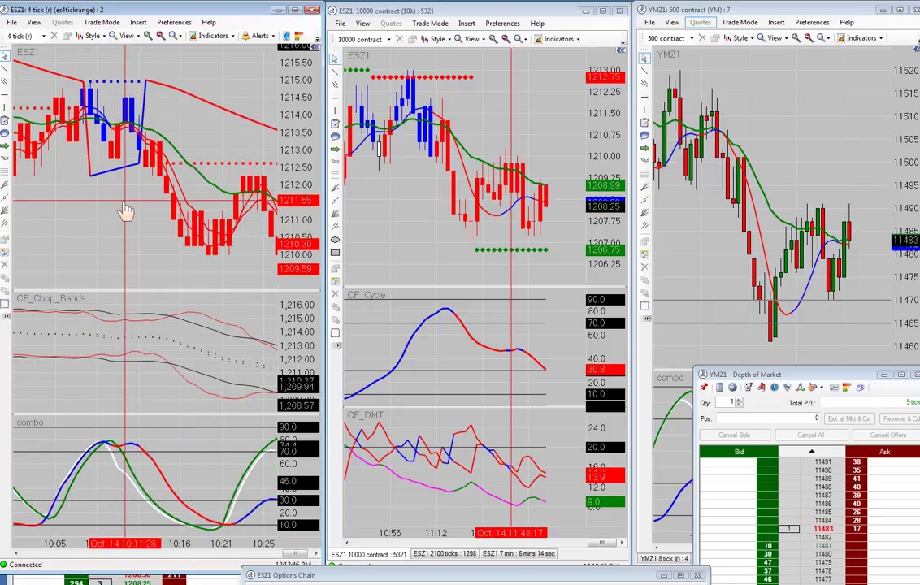
{"action": "scroll", "coordinate": [122, 213], "scroll_direction": "down", "scroll_amount": 4}
{"action": "scroll", "coordinate": [126, 213], "scroll_direction": "down", "scroll_amount": 1}
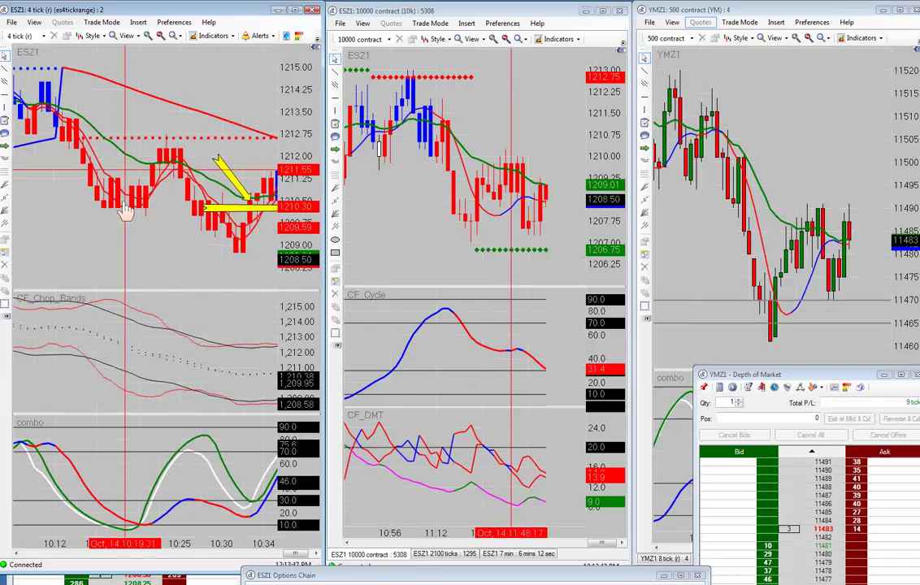
{"action": "scroll", "coordinate": [126, 213], "scroll_direction": "down", "scroll_amount": 1}
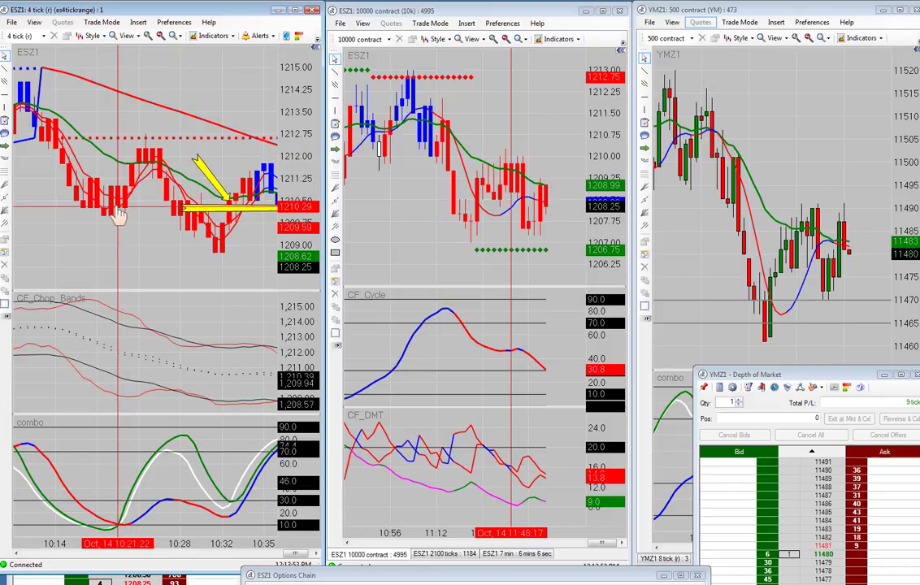
{"action": "scroll", "coordinate": [114, 221], "scroll_direction": "down", "scroll_amount": 5}
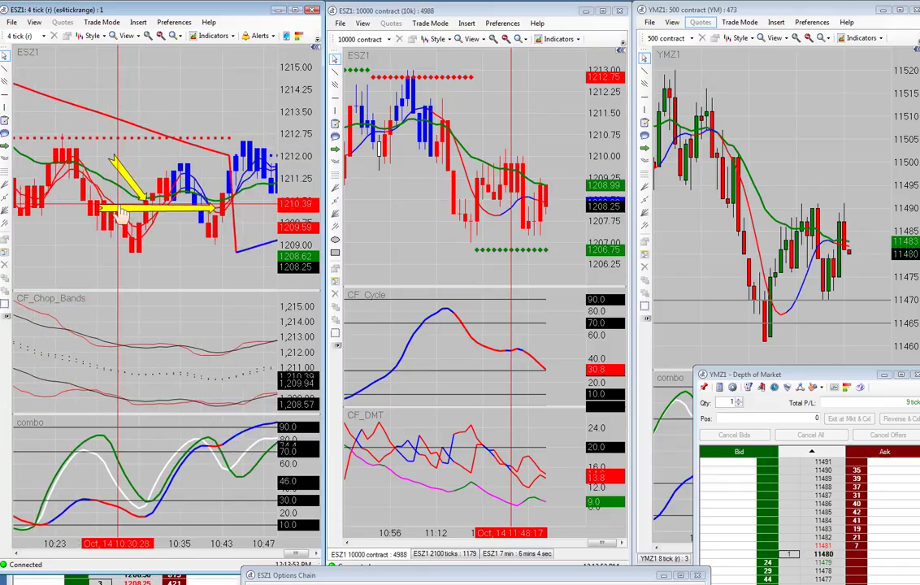
{"action": "scroll", "coordinate": [112, 252], "scroll_direction": "down", "scroll_amount": 2}
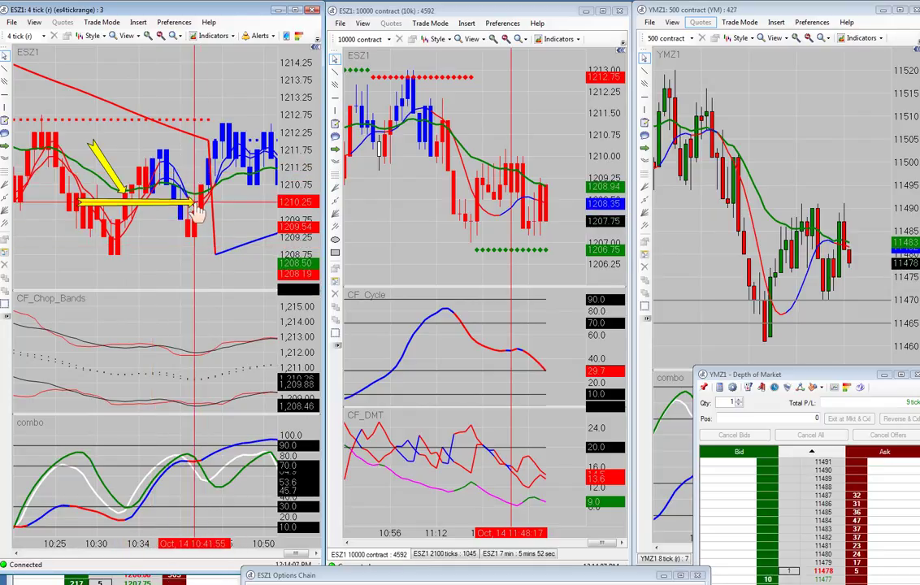
- Pan the ESZ1 4-tick chart forward to bars spanning about 11:17 to 11:51
{"action": "scroll", "coordinate": [191, 210], "scroll_direction": "down", "scroll_amount": 3}
{"action": "scroll", "coordinate": [183, 209], "scroll_direction": "down", "scroll_amount": 4}
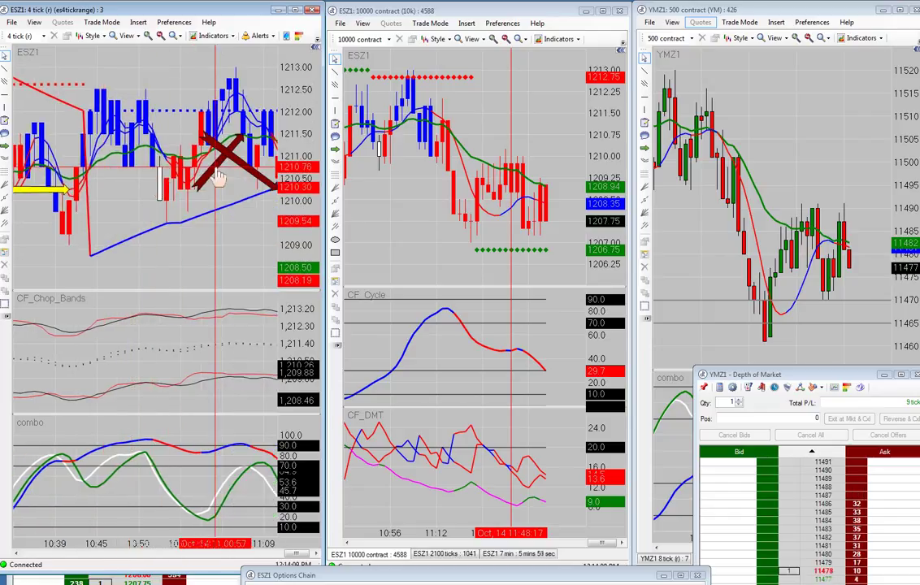
{"action": "scroll", "coordinate": [216, 160], "scroll_direction": "down", "scroll_amount": 2}
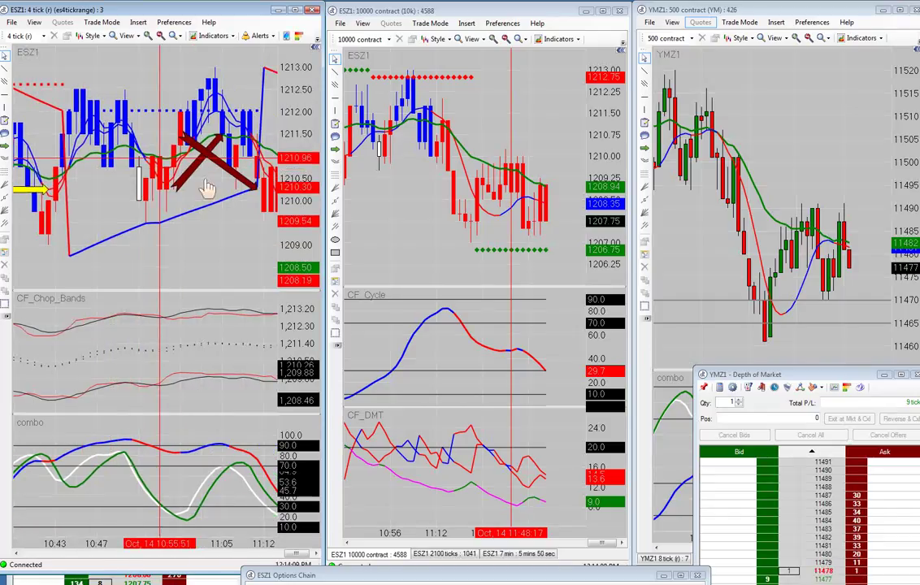
{"action": "scroll", "coordinate": [214, 180], "scroll_direction": "down", "scroll_amount": 1}
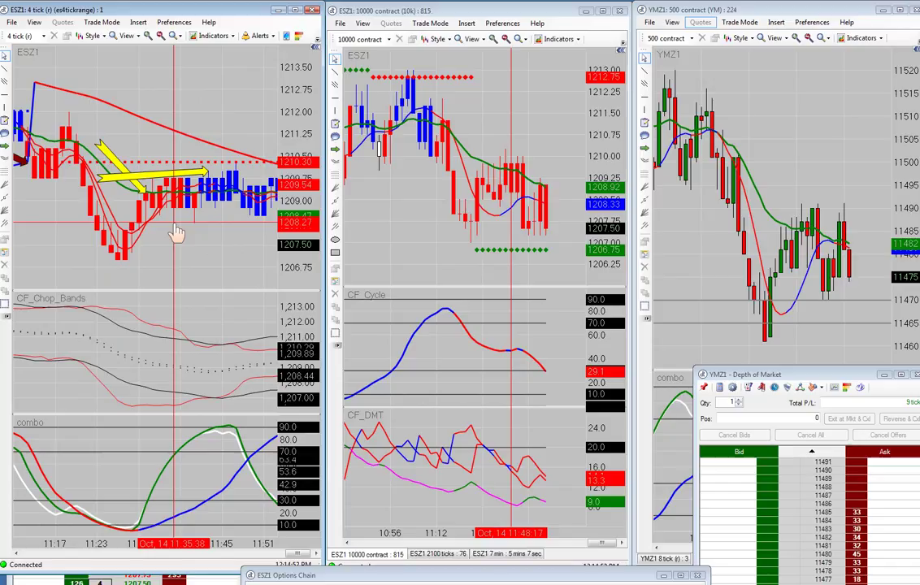
- Shift the ESZ1 4-tick chart to its latest bars, about 11:37 to past 12:10
{"action": "scroll", "coordinate": [183, 244], "scroll_direction": "up", "scroll_amount": 5}
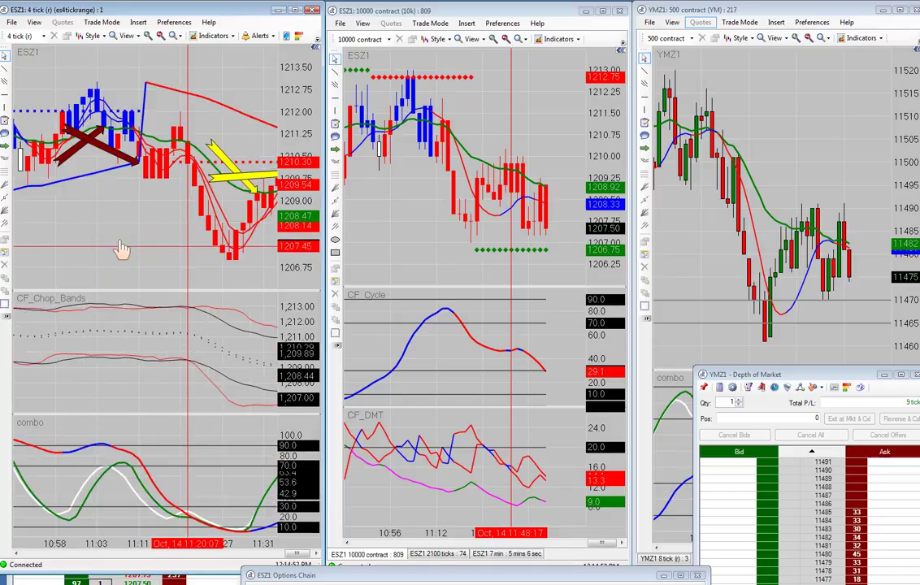
{"action": "scroll", "coordinate": [122, 248], "scroll_direction": "down", "scroll_amount": 3}
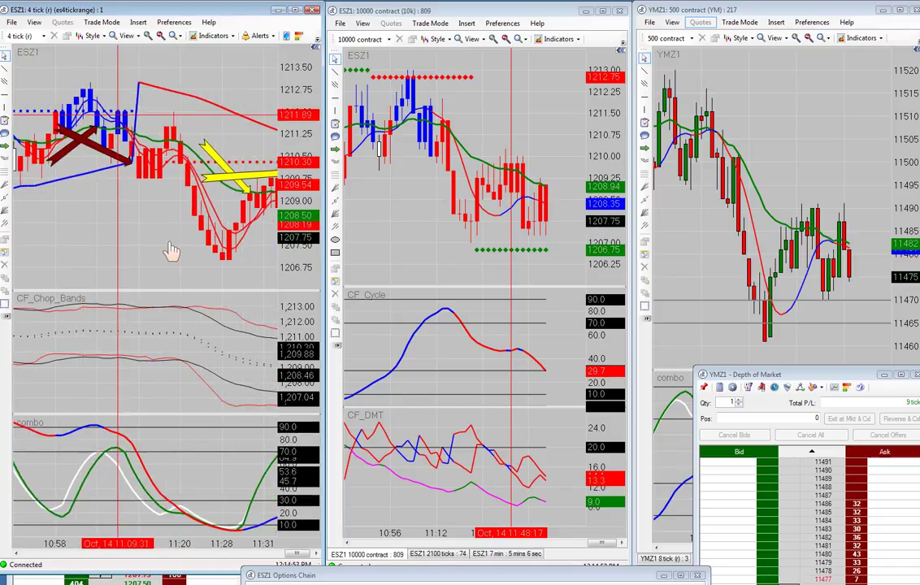
{"action": "scroll", "coordinate": [139, 236], "scroll_direction": "down", "scroll_amount": 3}
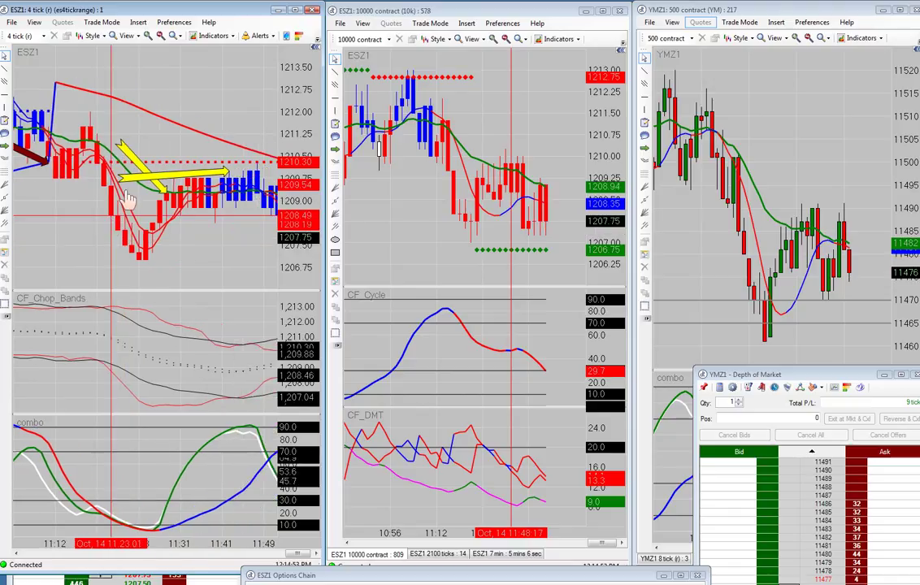
{"action": "scroll", "coordinate": [236, 247], "scroll_direction": "down", "scroll_amount": 3}
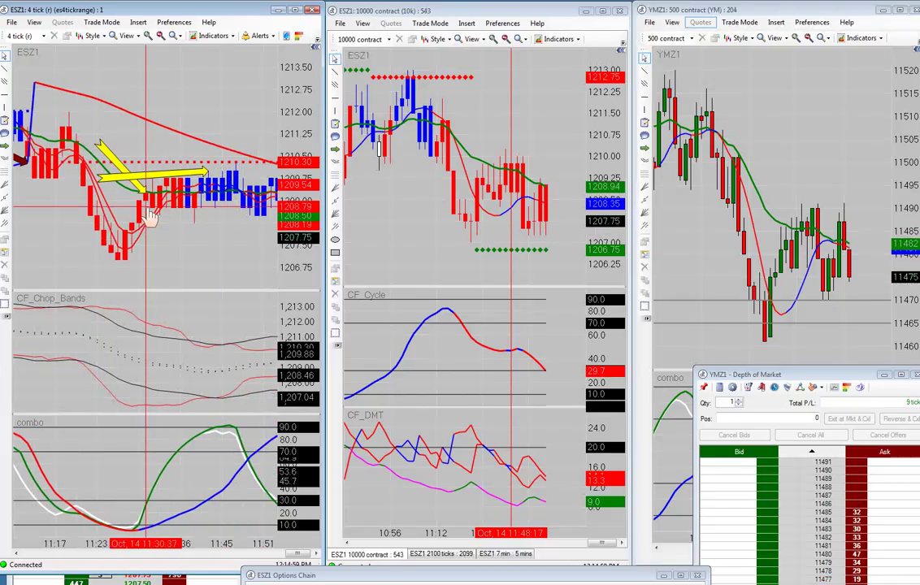
{"action": "scroll", "coordinate": [150, 216], "scroll_direction": "down", "scroll_amount": 2}
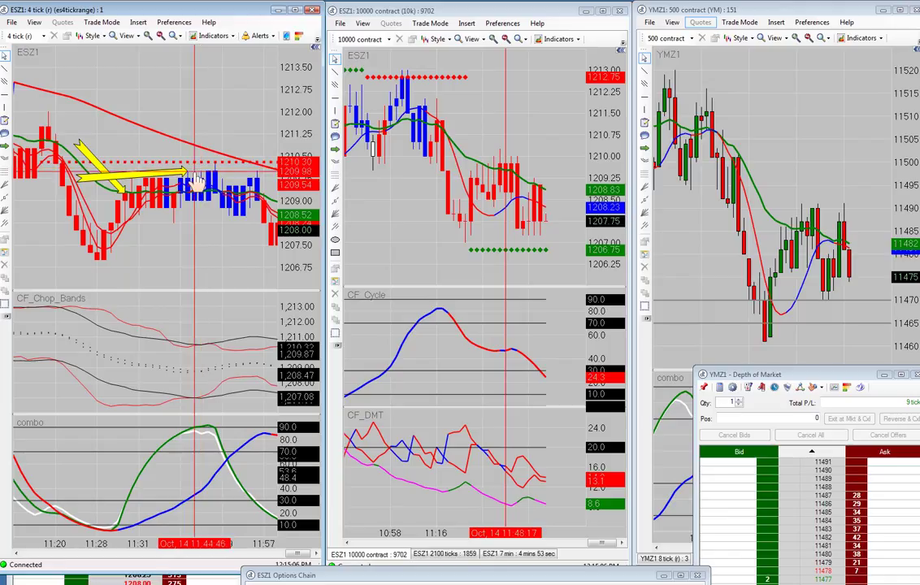
{"action": "left_click_drag", "start_coordinate": [261, 213], "coordinate": [208, 230]}
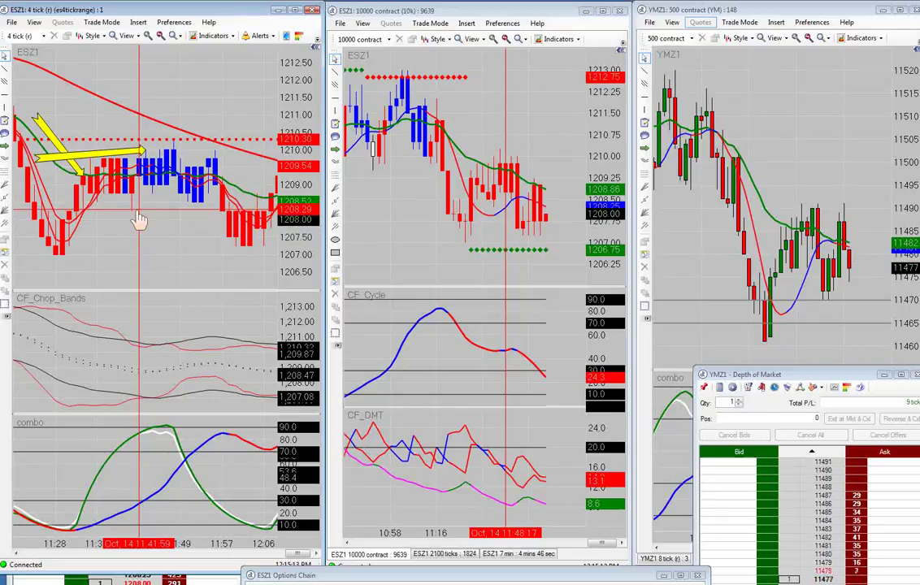
{"action": "scroll", "coordinate": [160, 226], "scroll_direction": "down", "scroll_amount": 2}
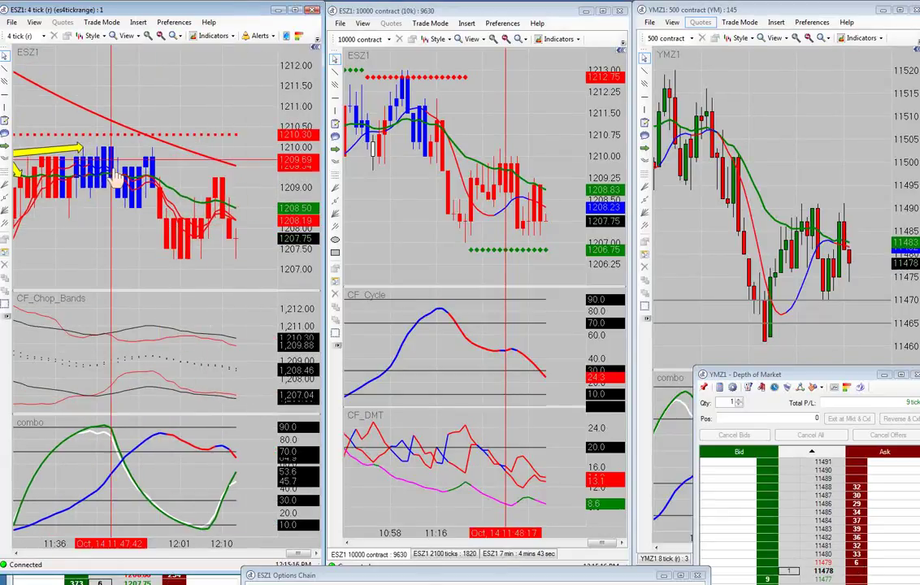
{"action": "scroll", "coordinate": [163, 183], "scroll_direction": "up", "scroll_amount": 2}
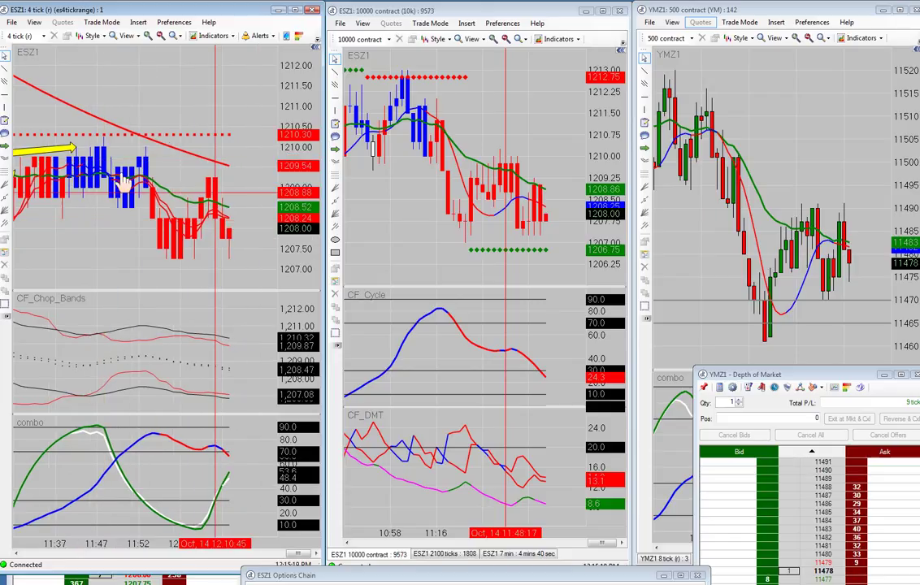
- Raise the ESZ1 depth of market, then move the YMZ1 chart back to earlier bars
{"action": "left_click", "coordinate": [114, 578]}
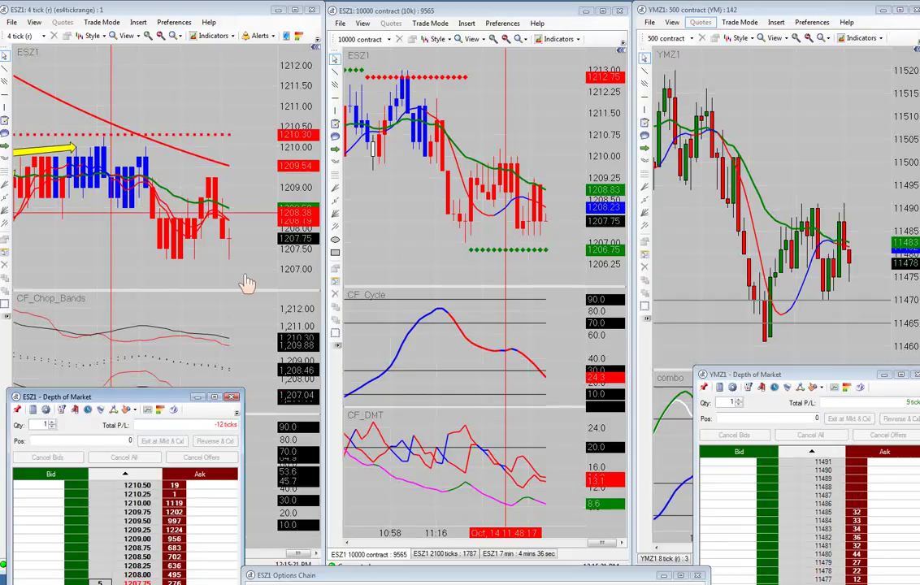
{"action": "left_click", "coordinate": [813, 337]}
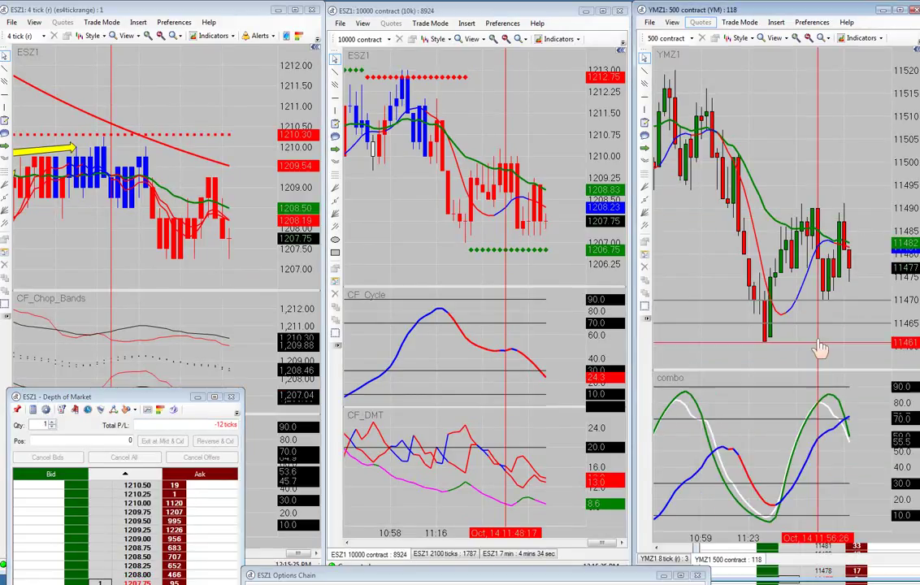
{"action": "scroll", "coordinate": [813, 341], "scroll_direction": "up", "scroll_amount": 2}
{"action": "left_click_drag", "start_coordinate": [804, 334], "coordinate": [889, 513]}
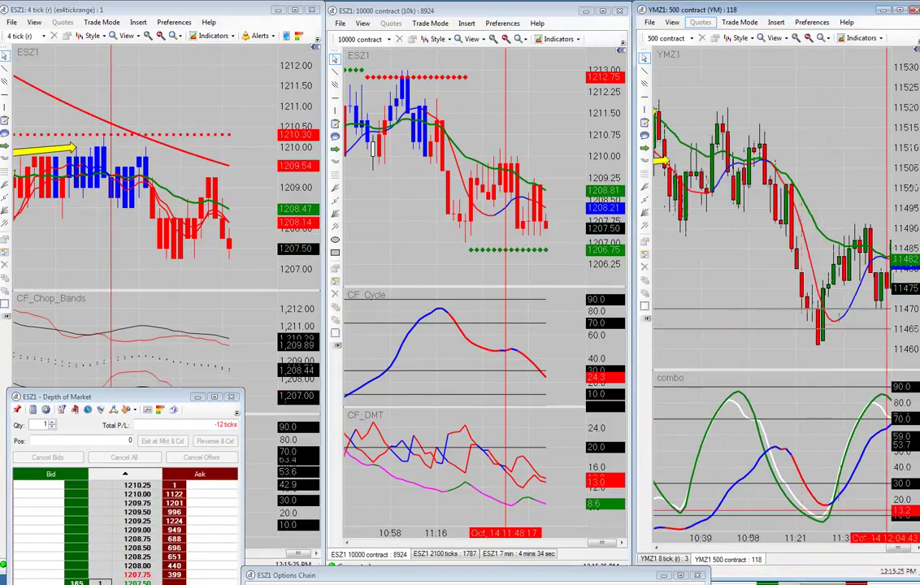
{"action": "mouse_move", "coordinate": [911, 551]}
{"action": "left_mouse_down"}
{"action": "mouse_move", "coordinate": [888, 558]}
{"action": "mouse_move", "coordinate": [914, 549]}
{"action": "left_mouse_up"}
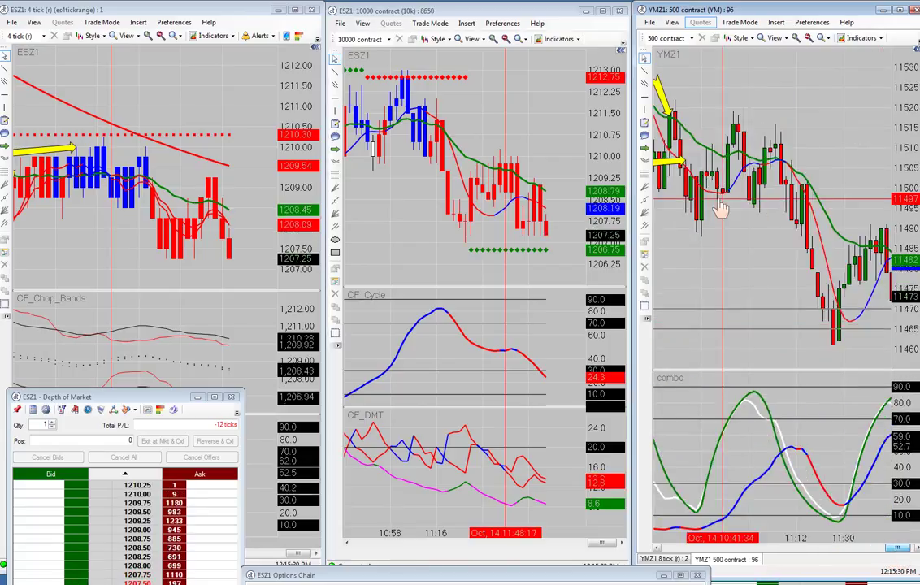
{"action": "scroll", "coordinate": [695, 305], "scroll_direction": "up", "scroll_amount": 10}
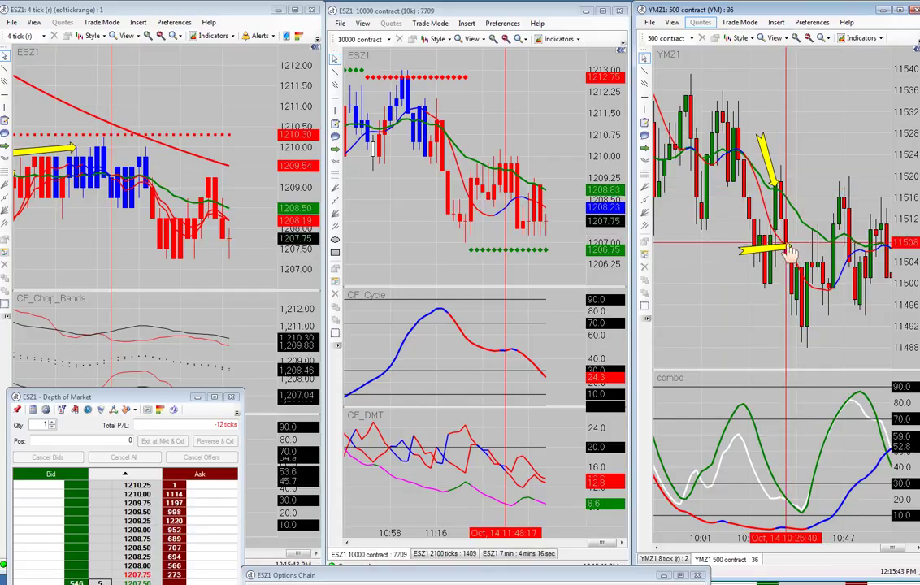
- Pan the YMZ1 500-contract chart forward to its latest bars, roughly 11:01 to 12:13
{"action": "left_click_drag", "start_coordinate": [789, 262], "coordinate": [691, 186]}
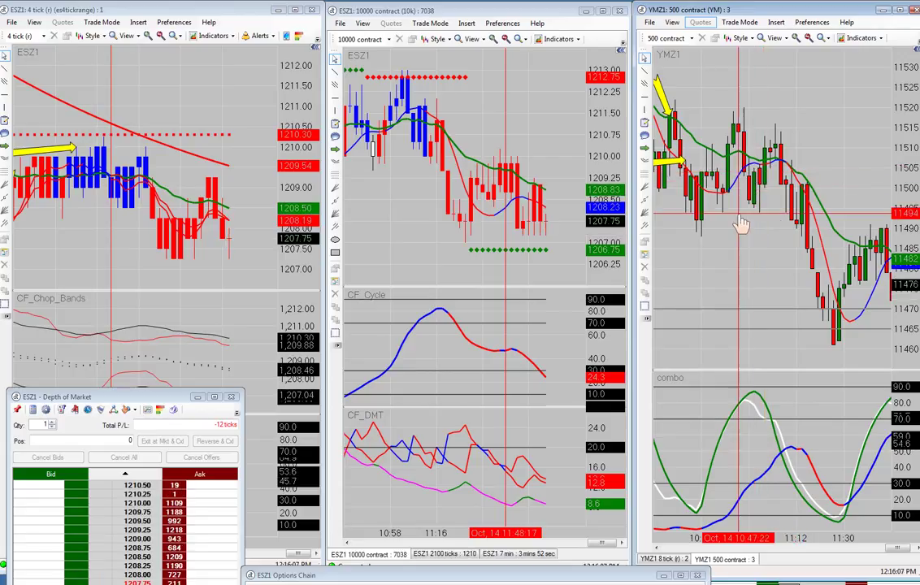
{"action": "left_click_drag", "start_coordinate": [742, 225], "coordinate": [772, 160]}
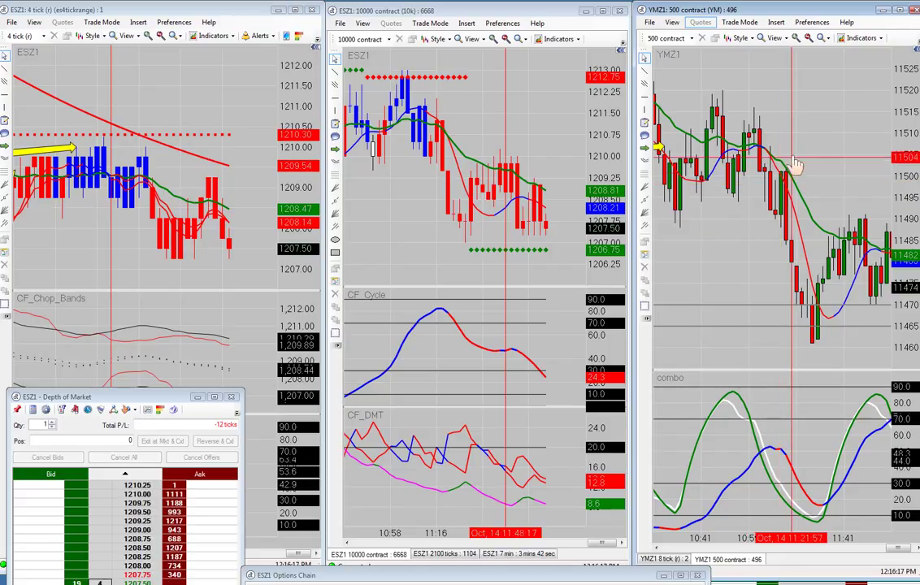
{"action": "scroll", "coordinate": [791, 180], "scroll_direction": "down", "scroll_amount": 2}
{"action": "scroll", "coordinate": [791, 180], "scroll_direction": "down", "scroll_amount": 3}
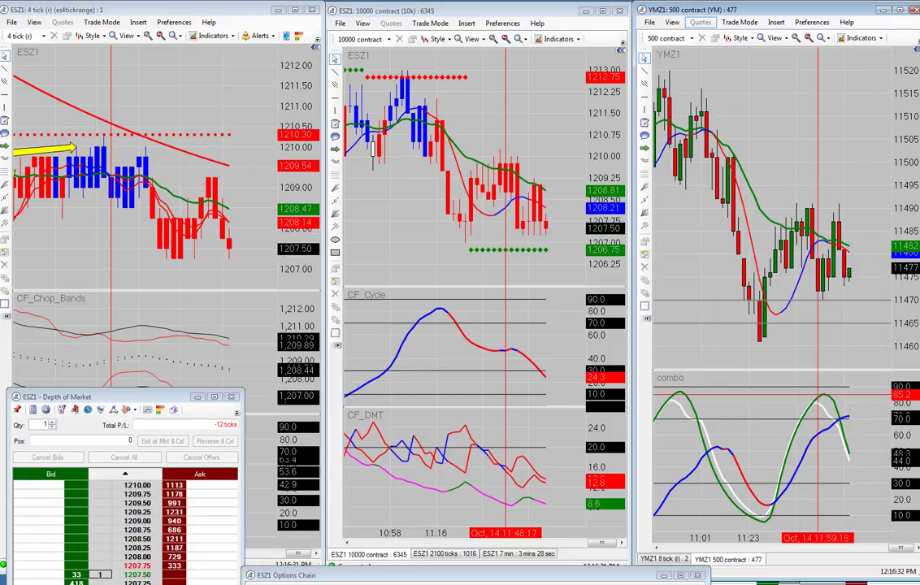
- Raise the YMZ1 depth of market and move both DOM windows higher
{"action": "left_click", "coordinate": [731, 559]}
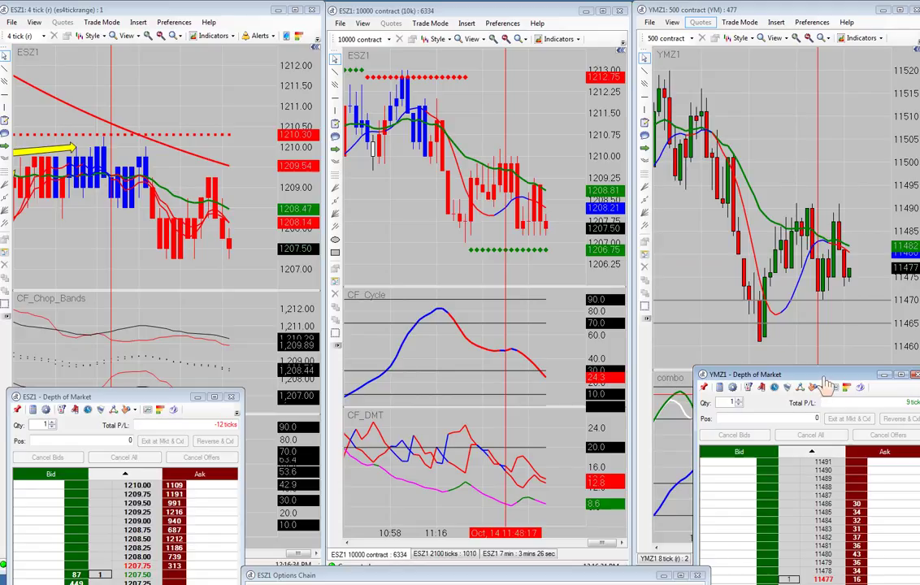
{"action": "left_click_drag", "start_coordinate": [827, 381], "coordinate": [793, 363]}
{"action": "left_click_drag", "start_coordinate": [155, 398], "coordinate": [158, 361]}
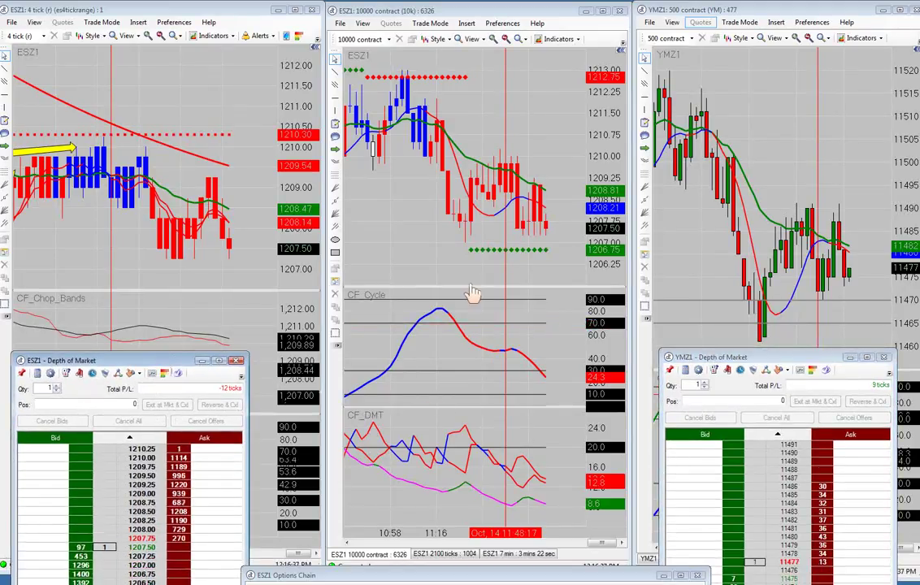
- Bring the YMZ1 and ESZ1 charts back in front of the DOM ladders
{"action": "left_click", "coordinate": [881, 205]}
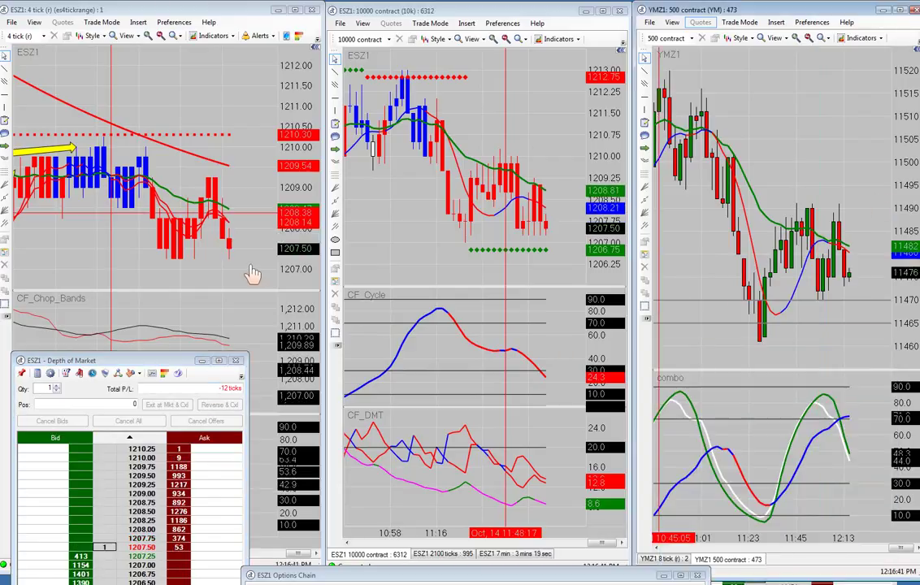
{"action": "left_click", "coordinate": [252, 274]}
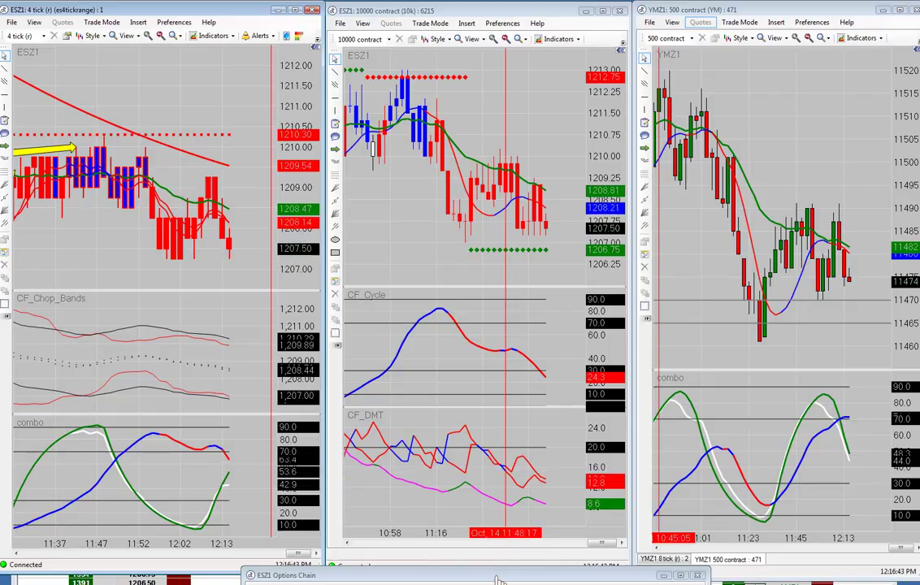
{"action": "double_click", "coordinate": [499, 579]}
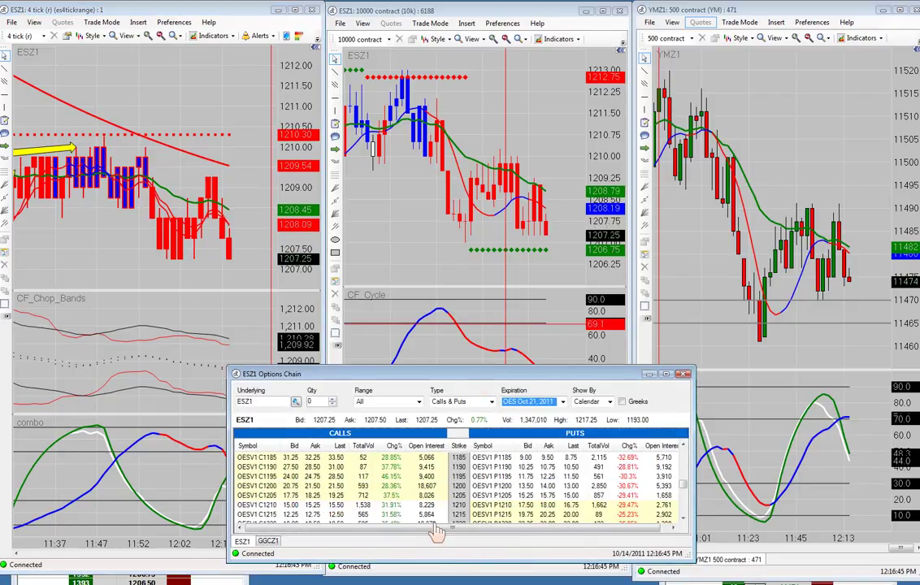
- Scroll the ESZ1 options chain through strikes 1165–1255, then move it down off the charts
{"action": "scroll", "coordinate": [681, 520], "scroll_direction": "down", "scroll_amount": 1}
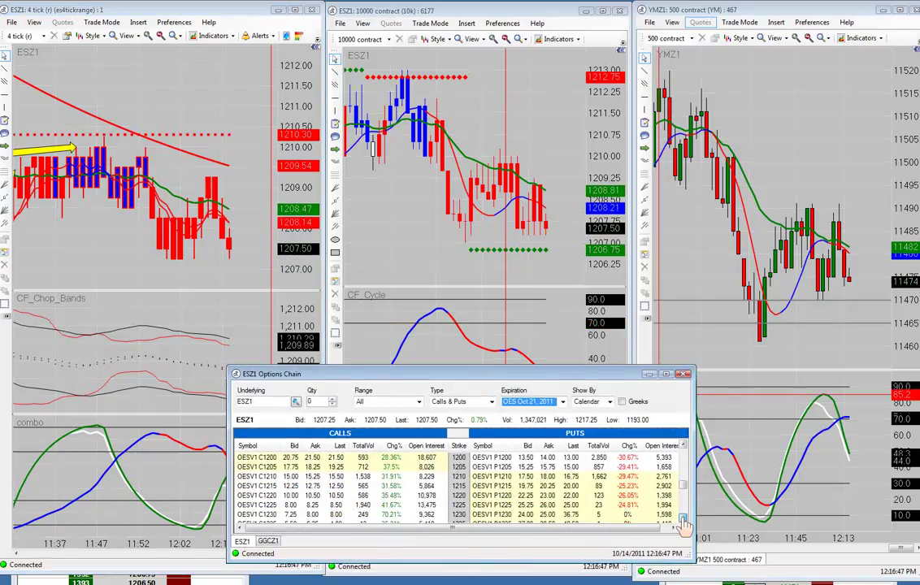
{"action": "scroll", "coordinate": [683, 520], "scroll_direction": "down", "scroll_amount": 2}
{"action": "scroll", "coordinate": [685, 461], "scroll_direction": "up", "scroll_amount": 4}
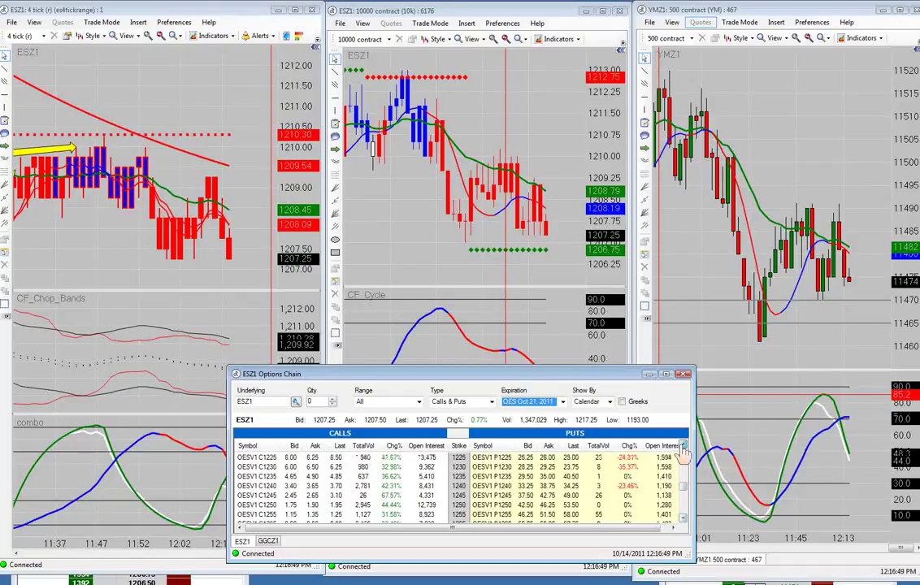
{"action": "scroll", "coordinate": [686, 461], "scroll_direction": "up", "scroll_amount": 1}
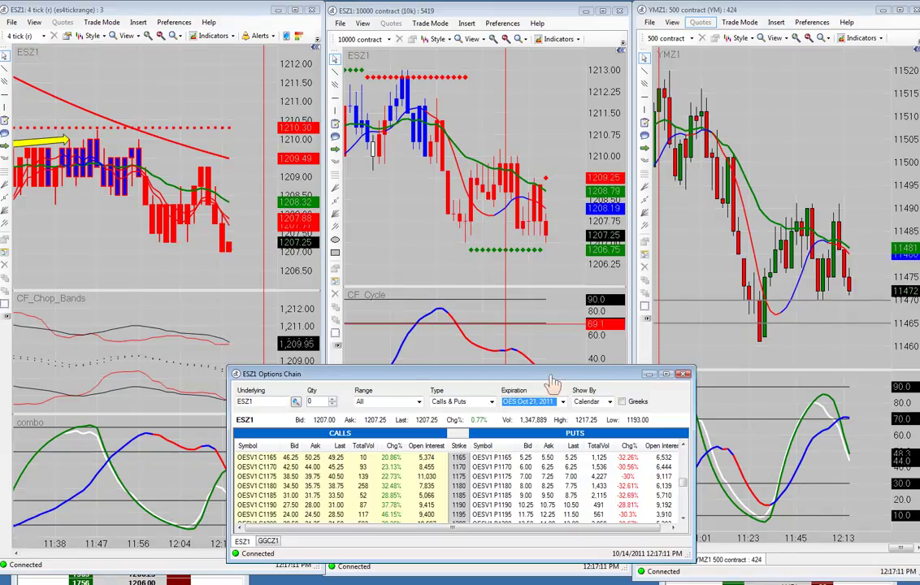
{"action": "left_click_drag", "start_coordinate": [552, 382], "coordinate": [520, 574]}
- Show the 'ESZ1 7 min' chart in the middle window, look back, then return to 'ESZ1 10000 contract'
{"action": "left_click", "coordinate": [512, 561]}
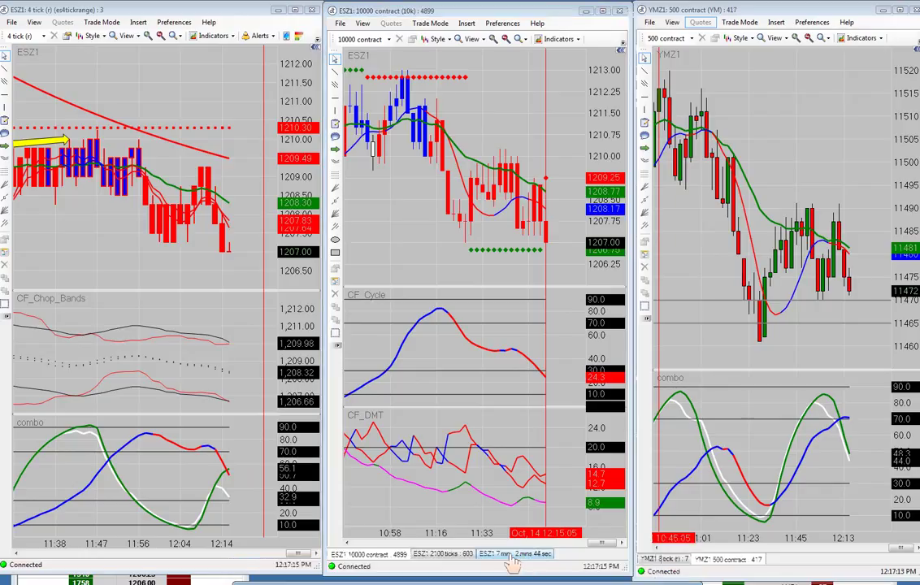
{"action": "left_click", "coordinate": [505, 556]}
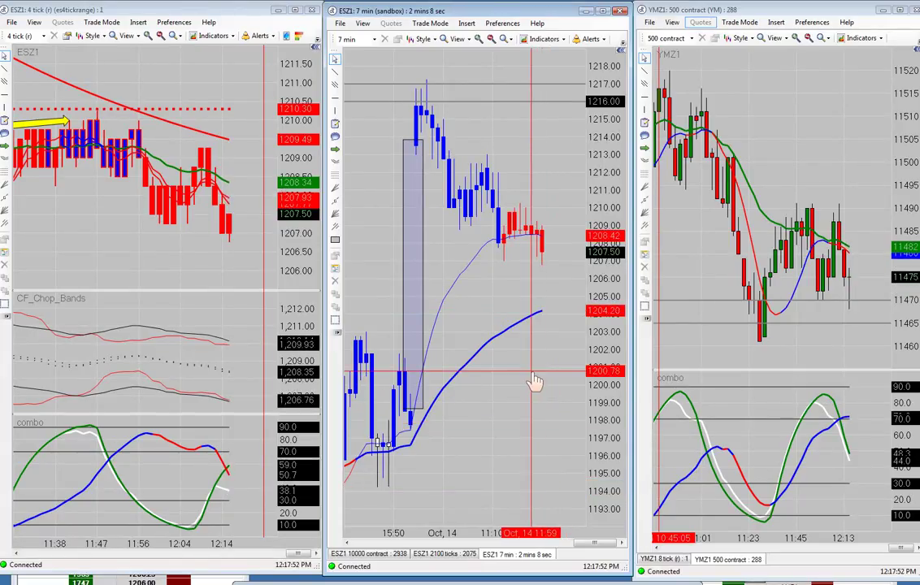
{"action": "left_click_drag", "start_coordinate": [591, 551], "coordinate": [611, 551]}
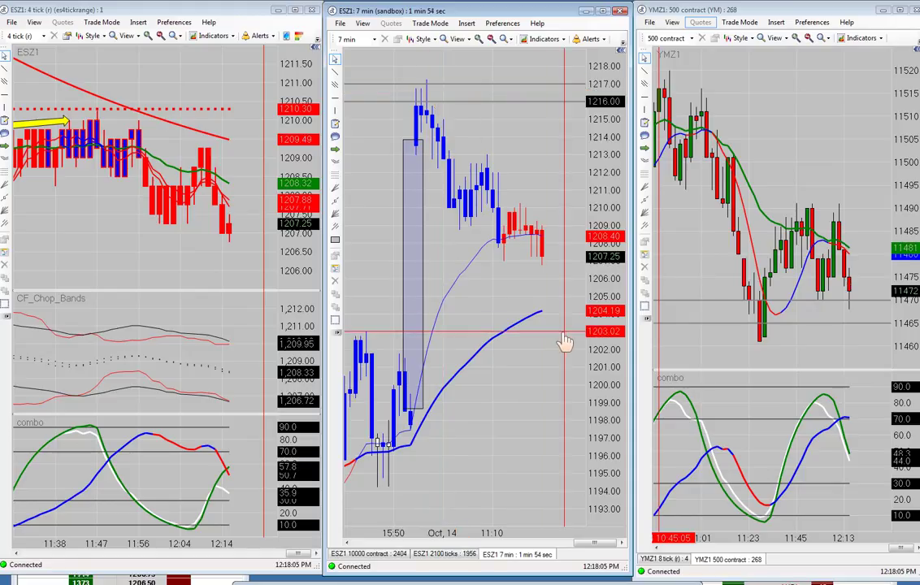
{"action": "left_click", "coordinate": [396, 556]}
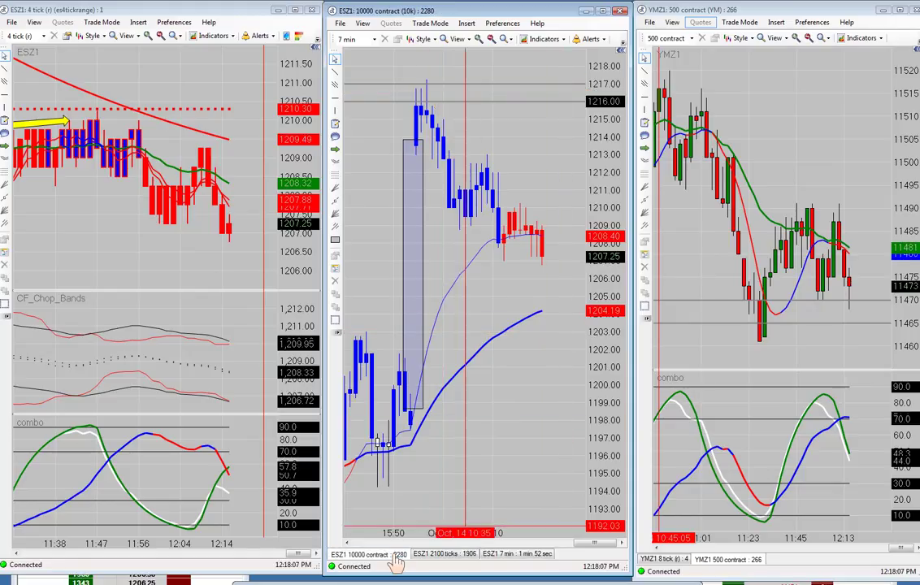